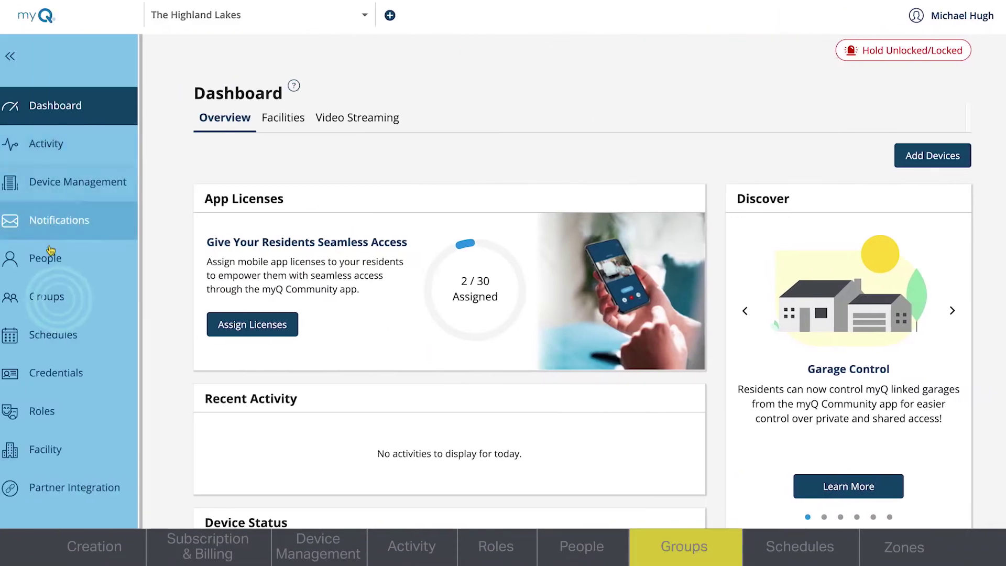
# Go to the Groups list and open a blank Add Group form.
pyautogui.click(58, 296)
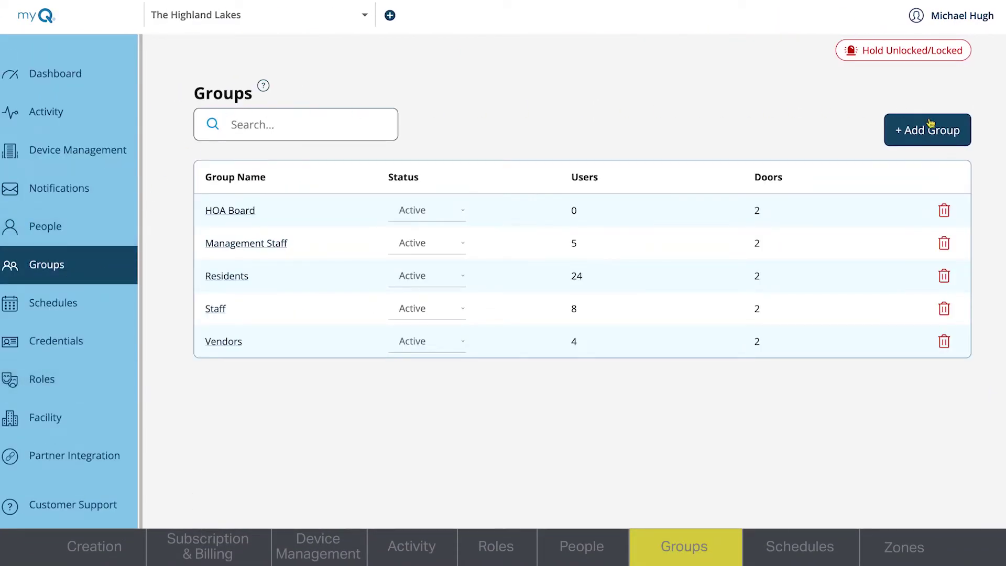
pyautogui.moveTo(932, 130)
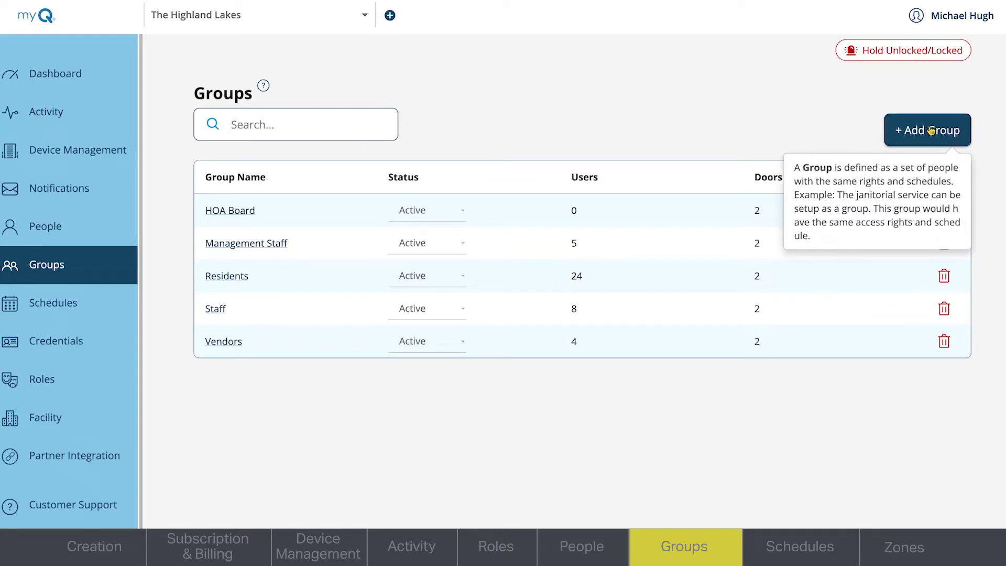
pyautogui.click(932, 130)
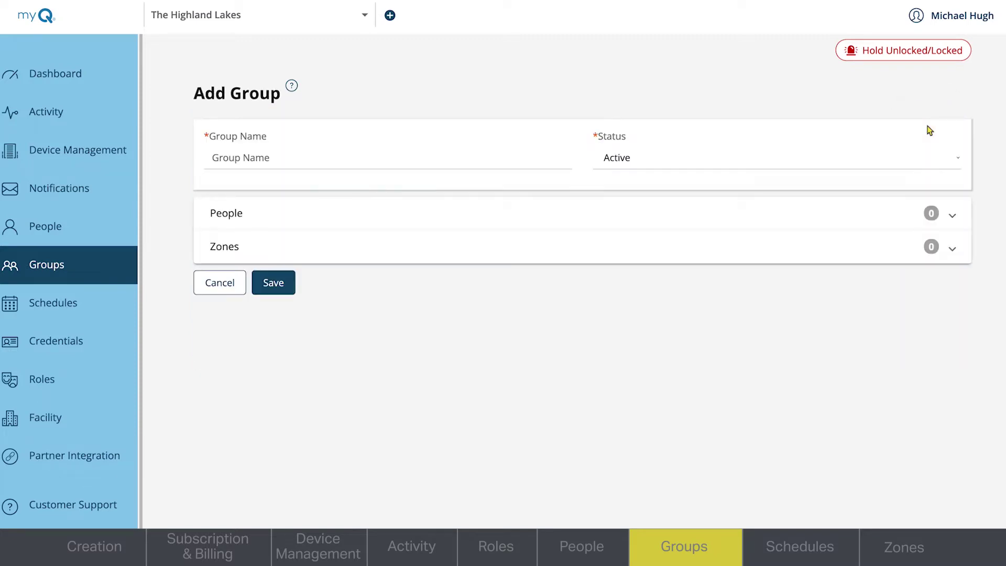
# Name the new group Management and add one person as its member.
pyautogui.click(471, 157)
pyautogui.write('M')
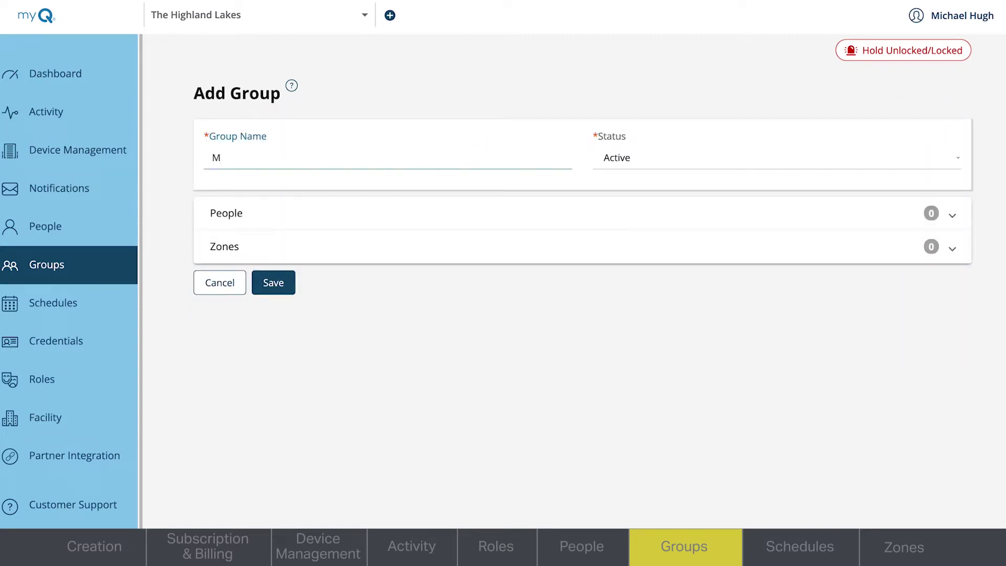
pyautogui.write('anagement')
pyautogui.click(954, 219)
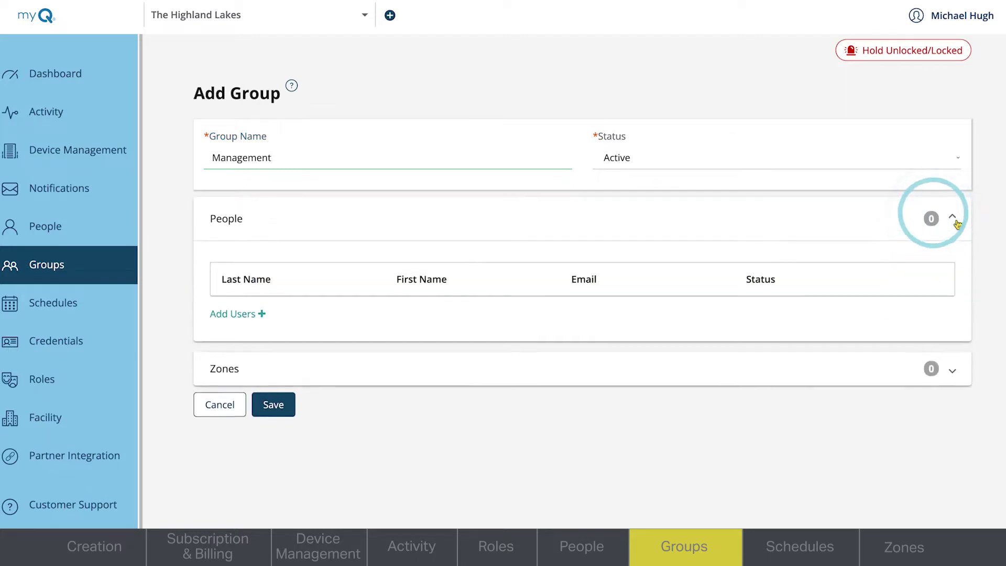
pyautogui.click(262, 315)
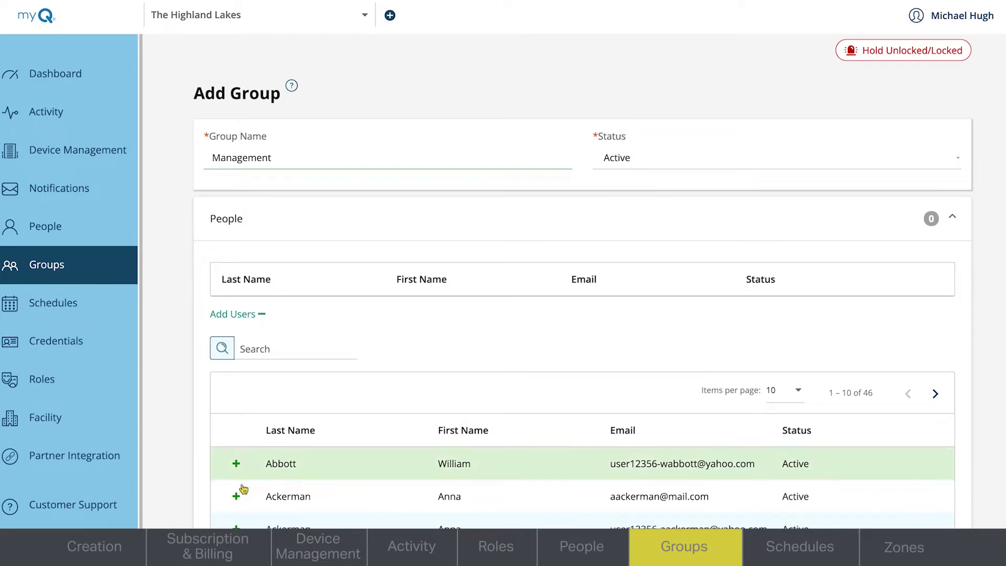
pyautogui.click(235, 496)
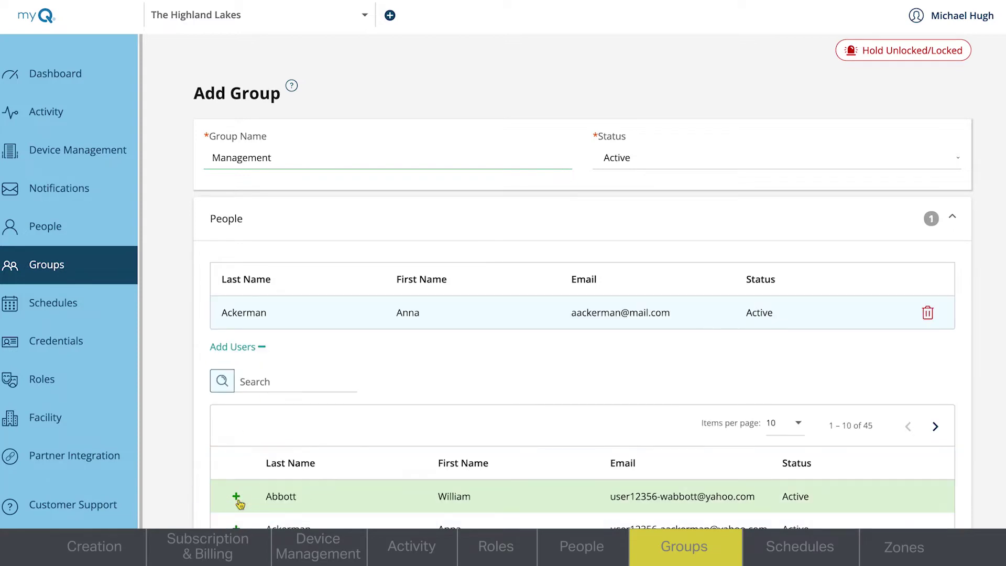
pyautogui.click(245, 351)
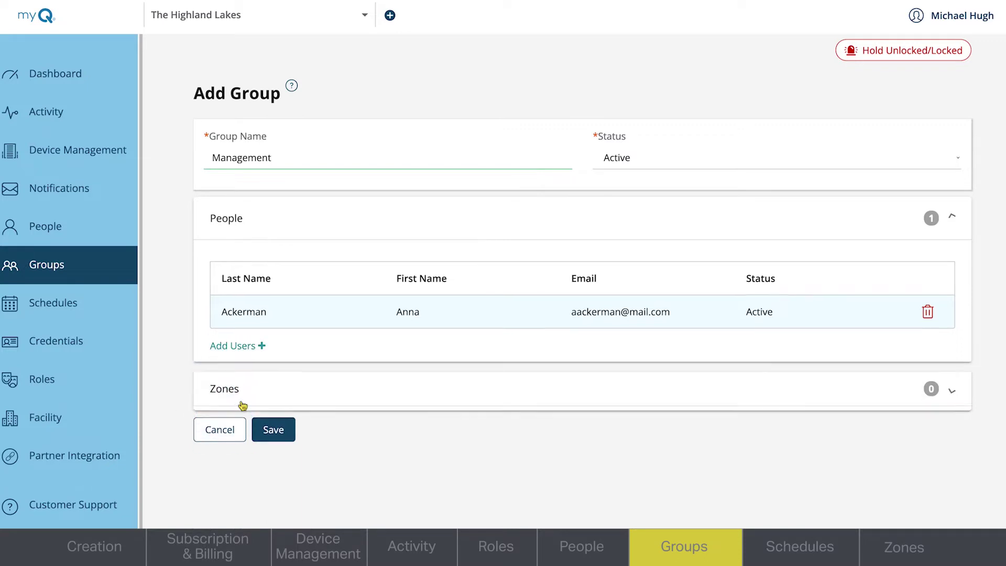
pyautogui.click(241, 406)
# Add Main Zone on the Always Access schedule and save the Management group.
pyautogui.click(251, 323)
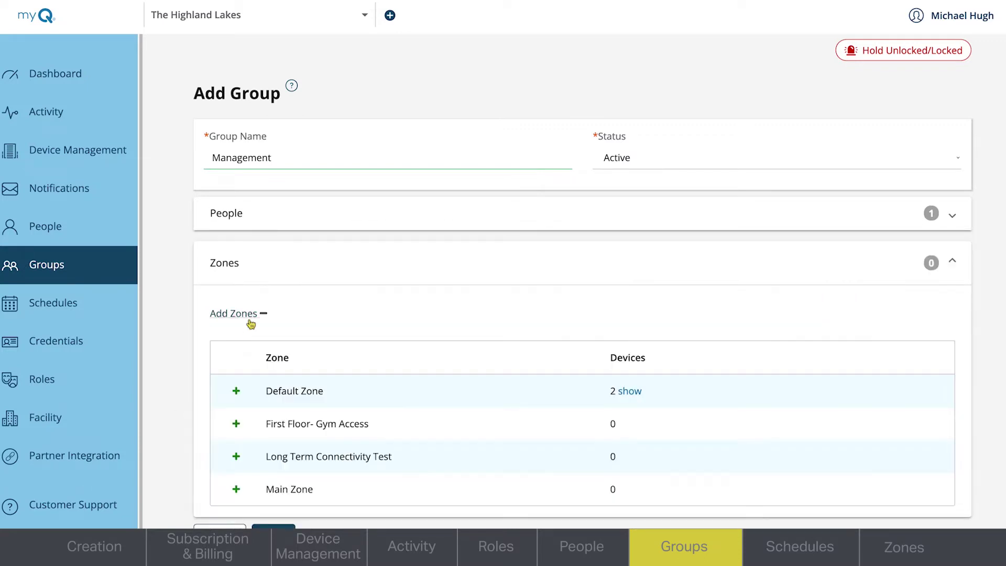
pyautogui.click(236, 491)
pyautogui.click(246, 399)
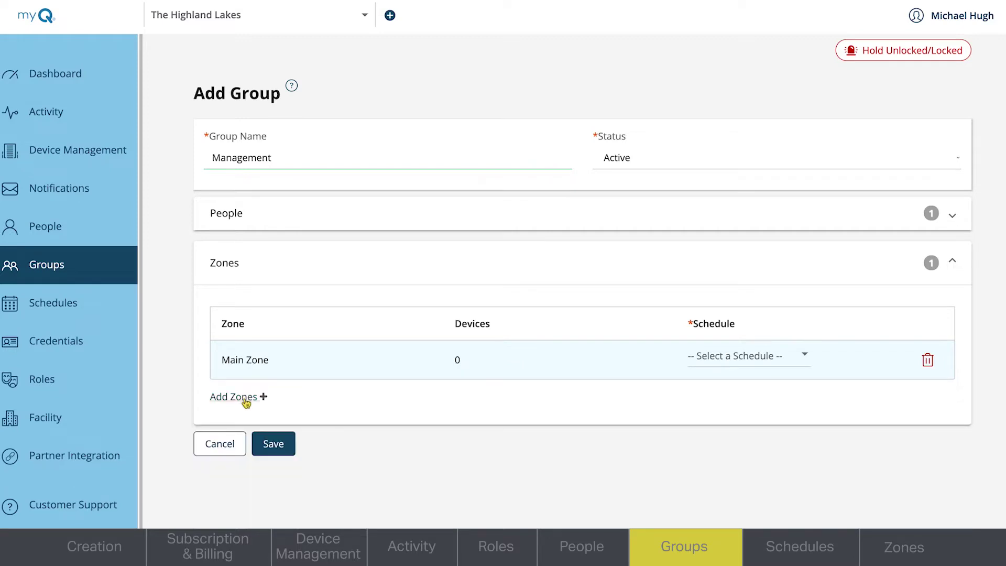
pyautogui.click(810, 358)
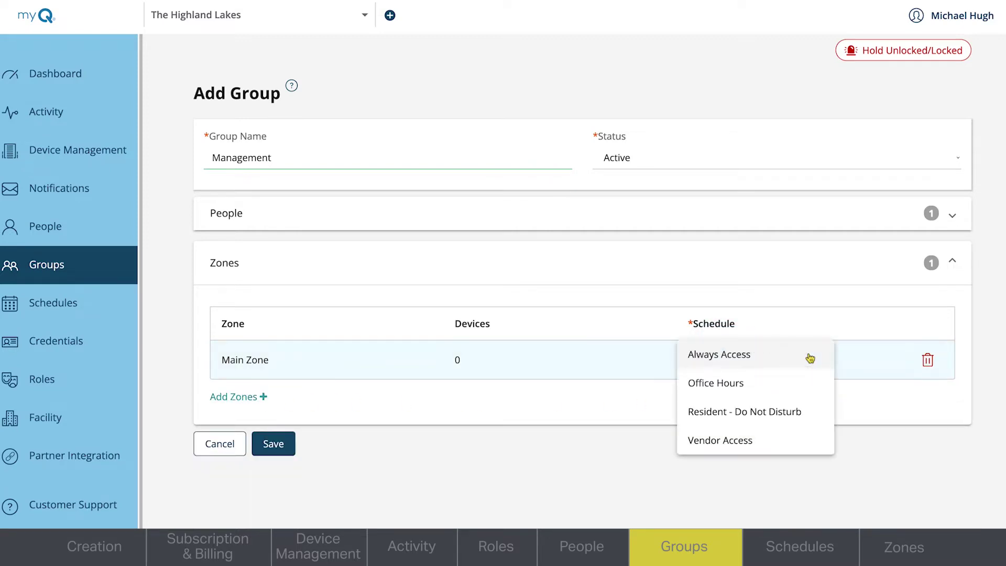
pyautogui.click(774, 357)
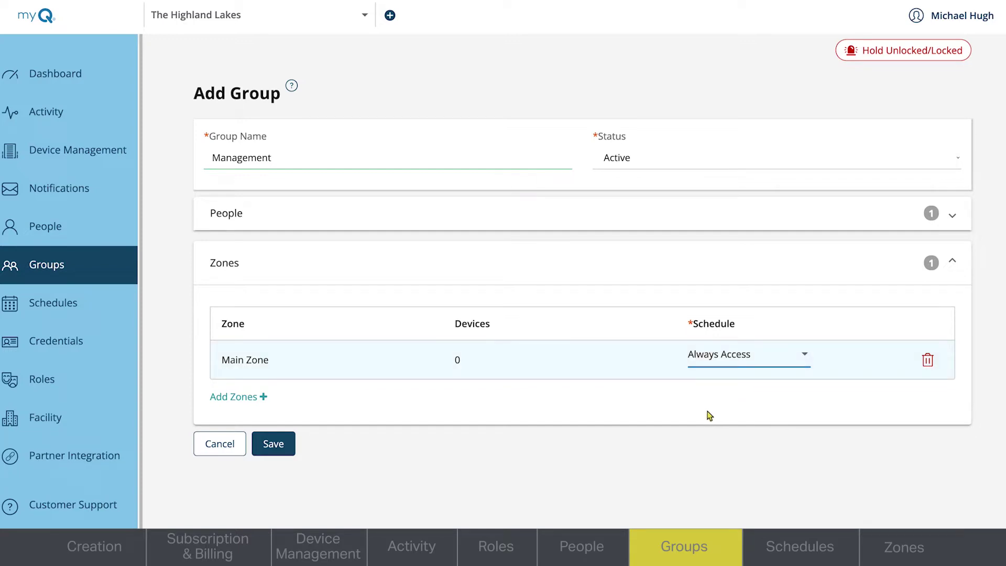
pyautogui.click(580, 214)
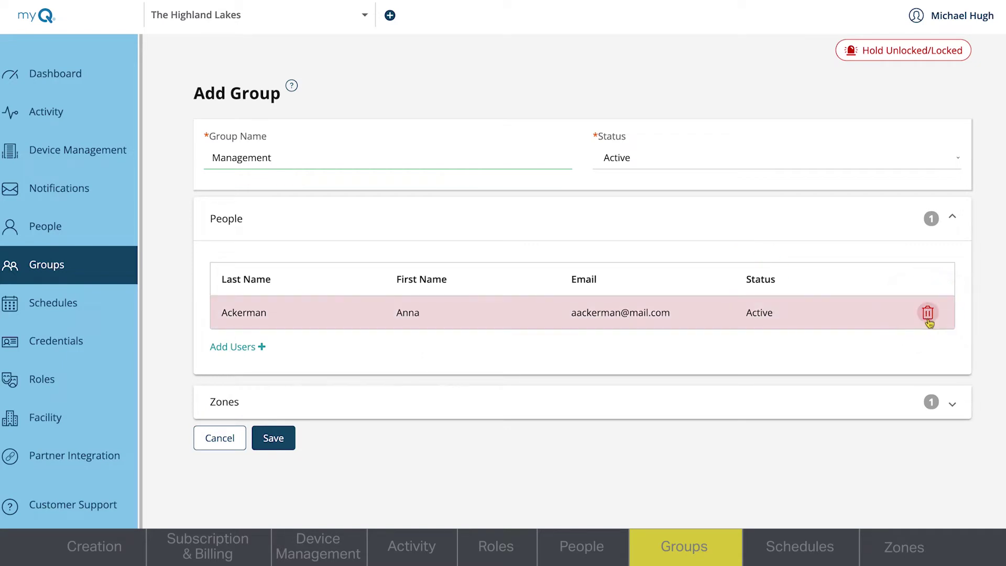
pyautogui.click(901, 225)
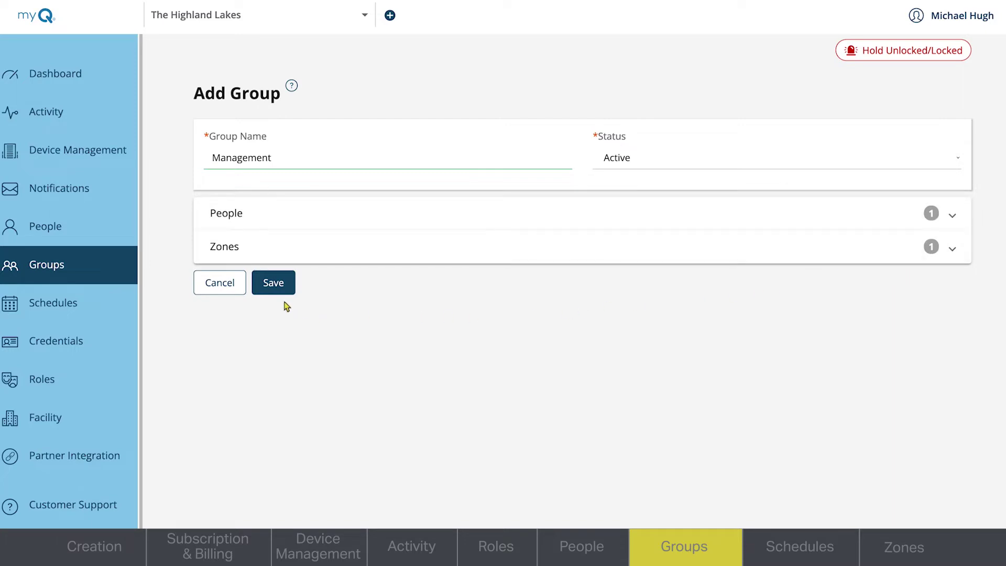
pyautogui.click(273, 284)
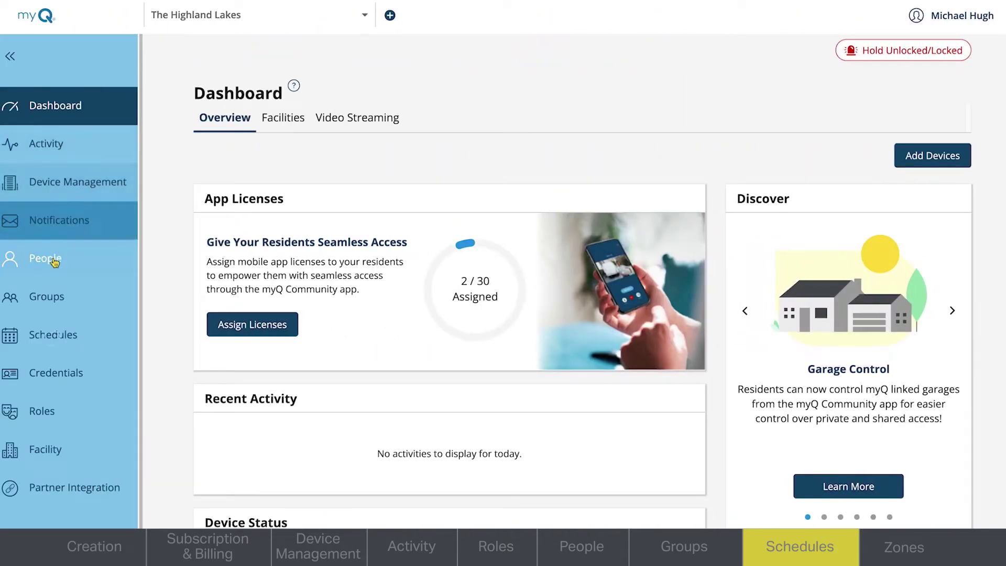
# Go to the Schedules list and start a new access schedule.
pyautogui.click(53, 339)
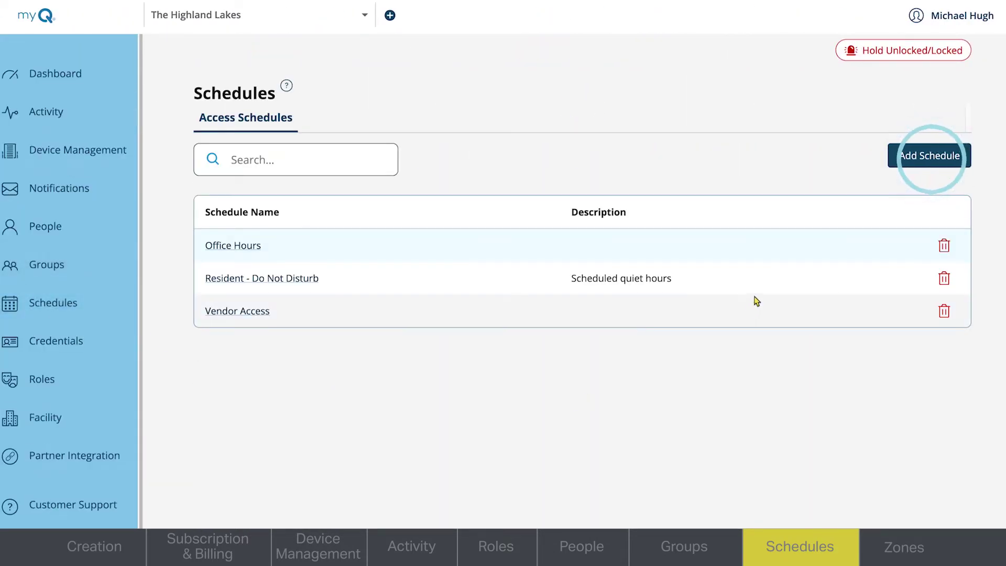
pyautogui.click(912, 163)
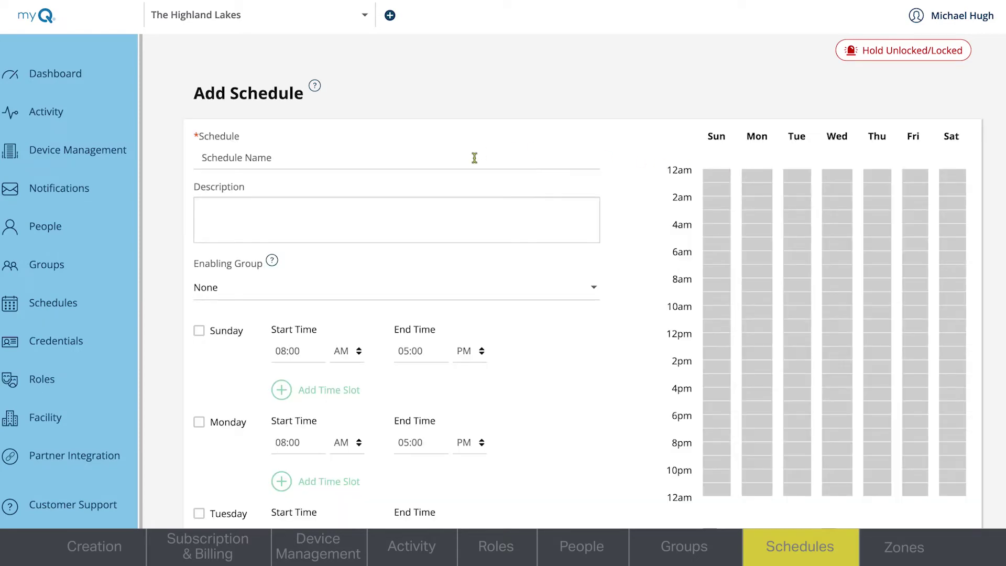
# Name the schedule Fitness Center Hours and set Saturday to 06:00 AM–10:00 PM.
pyautogui.click(472, 159)
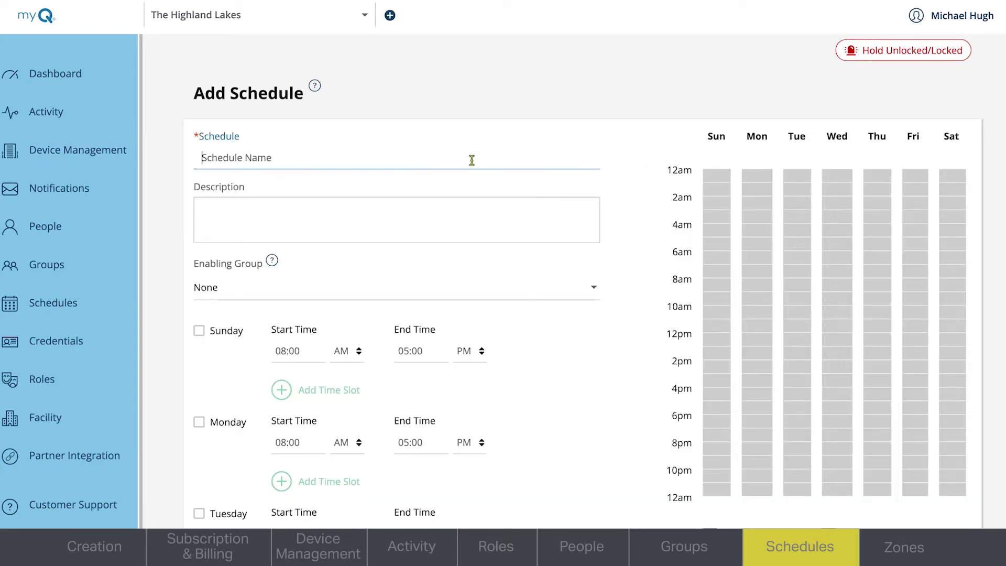
pyautogui.write('Fitness Center Hours')
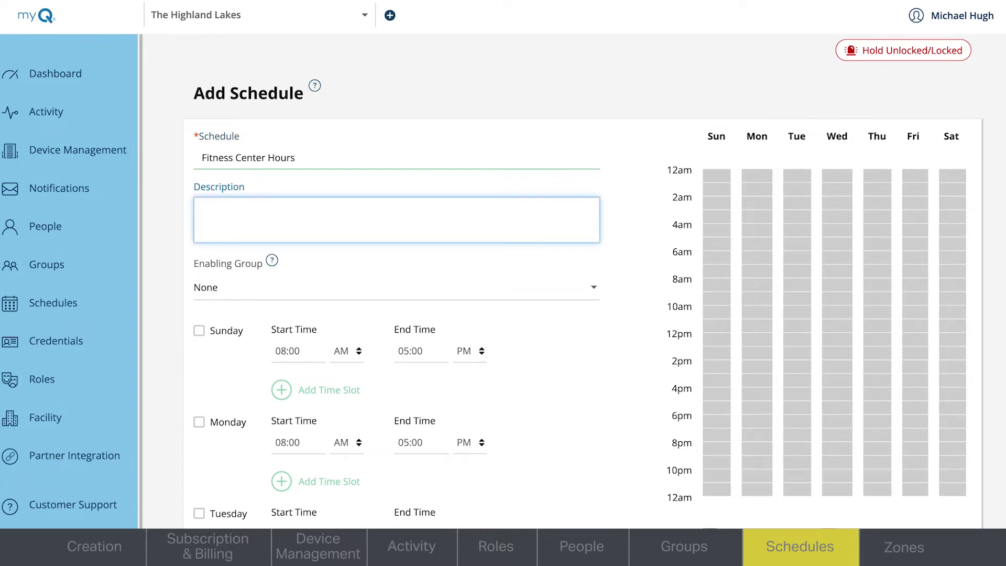
pyautogui.write('Hour')
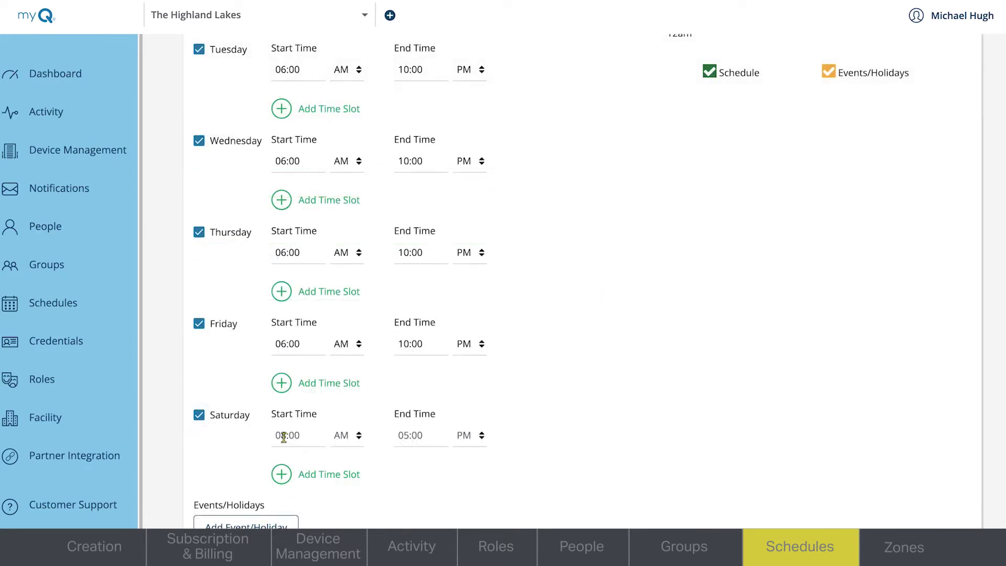
pyautogui.click(283, 437)
pyautogui.write('6:00')
pyautogui.click(404, 437)
pyautogui.write('10:00')
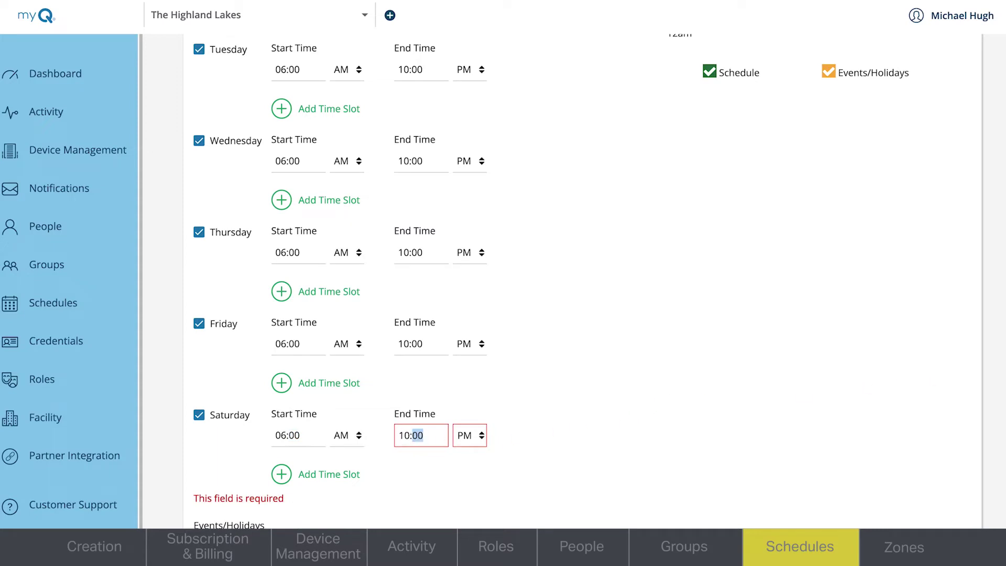
pyautogui.scroll(-1, 576, 283)
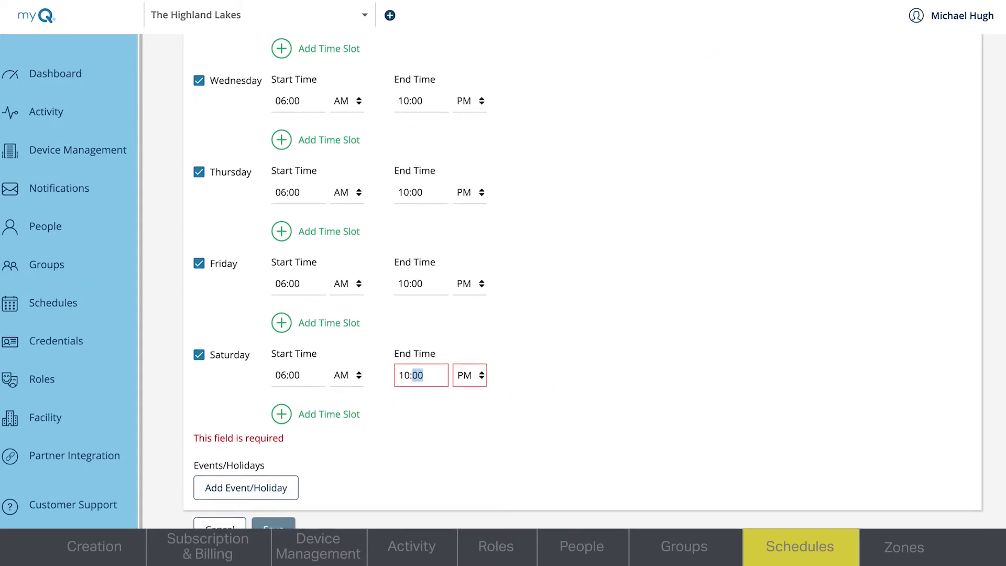
pyautogui.scroll(-1, 224, 416)
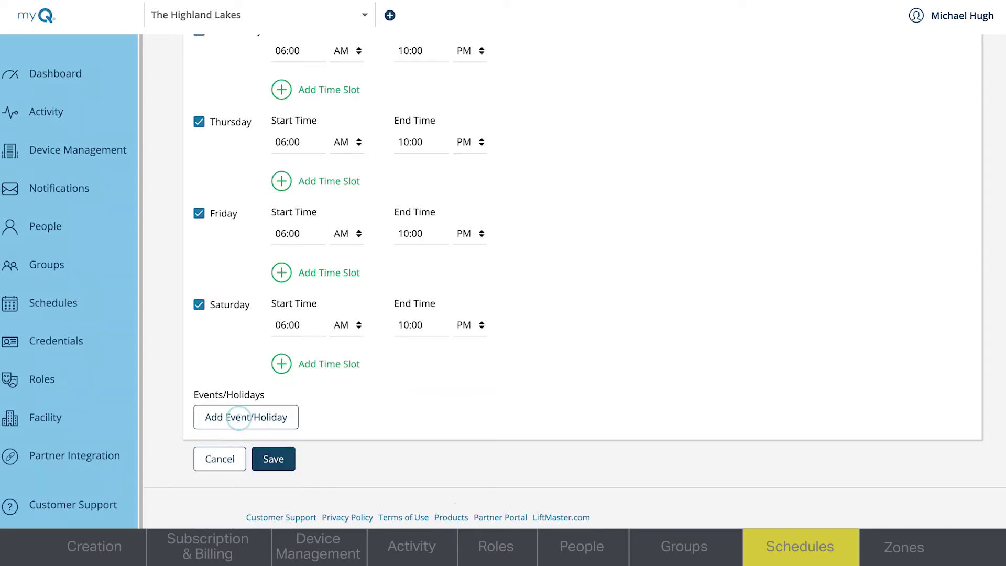
# Add a Deny Access exception running 06:00 AM to 10:00 PM.
pyautogui.click(225, 414)
pyautogui.scroll(3, 266, 423)
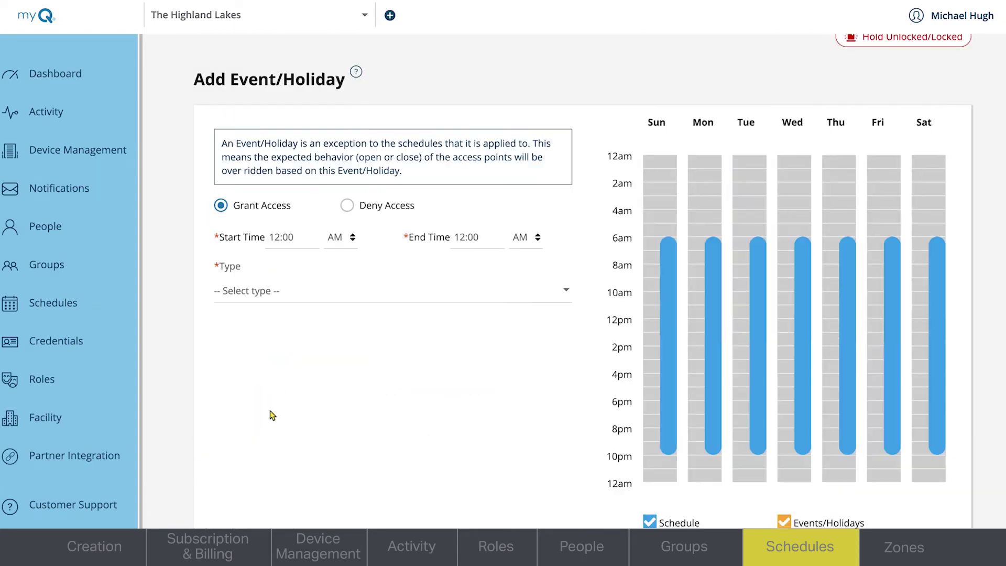
pyautogui.click(356, 226)
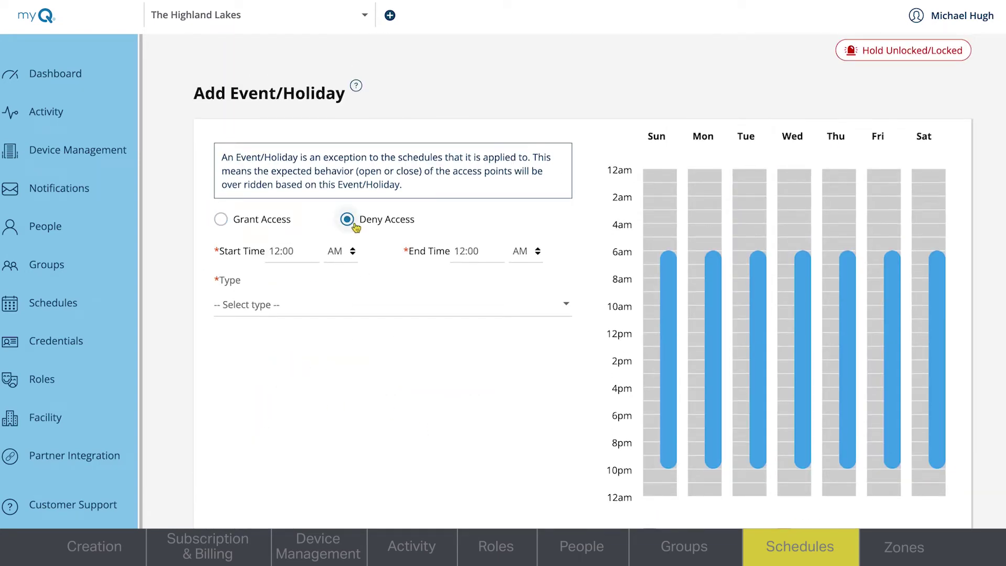
pyautogui.click(303, 255)
pyautogui.write('6')
pyautogui.click(460, 253)
pyautogui.write('10')
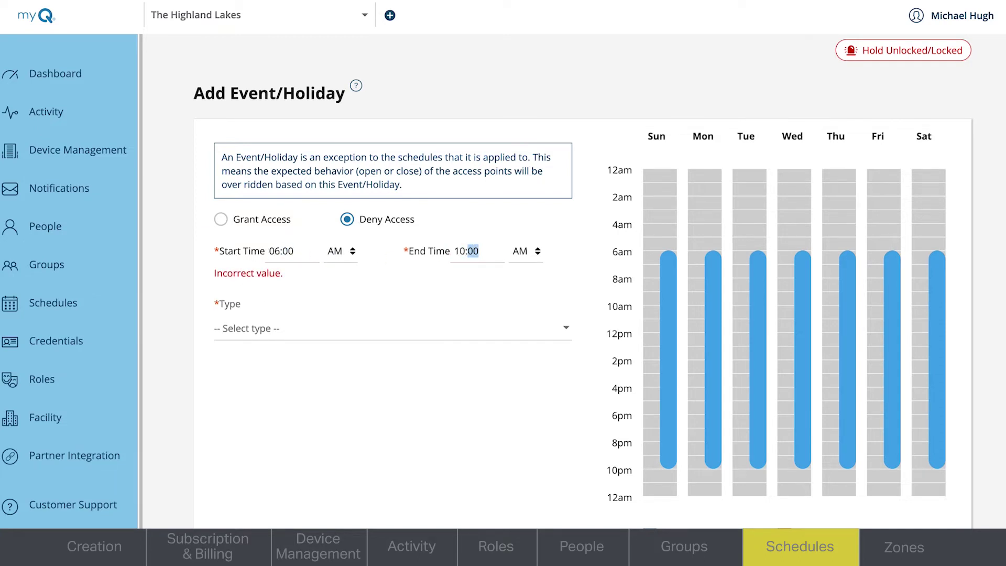
pyautogui.click(540, 256)
# Make the exception a One Time event on August 26, 2022 and add it.
pyautogui.click(438, 298)
pyautogui.click(437, 301)
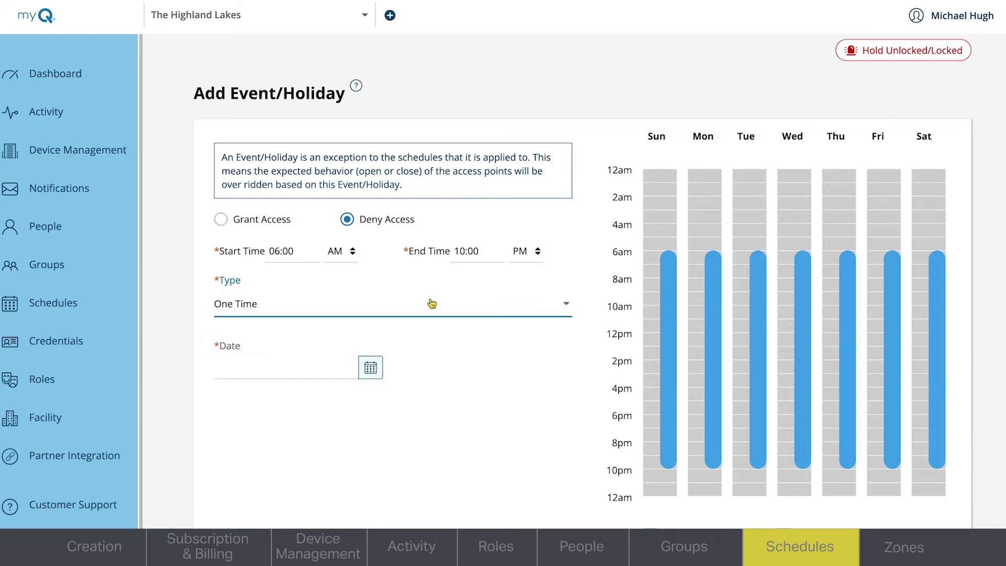
pyautogui.click(371, 368)
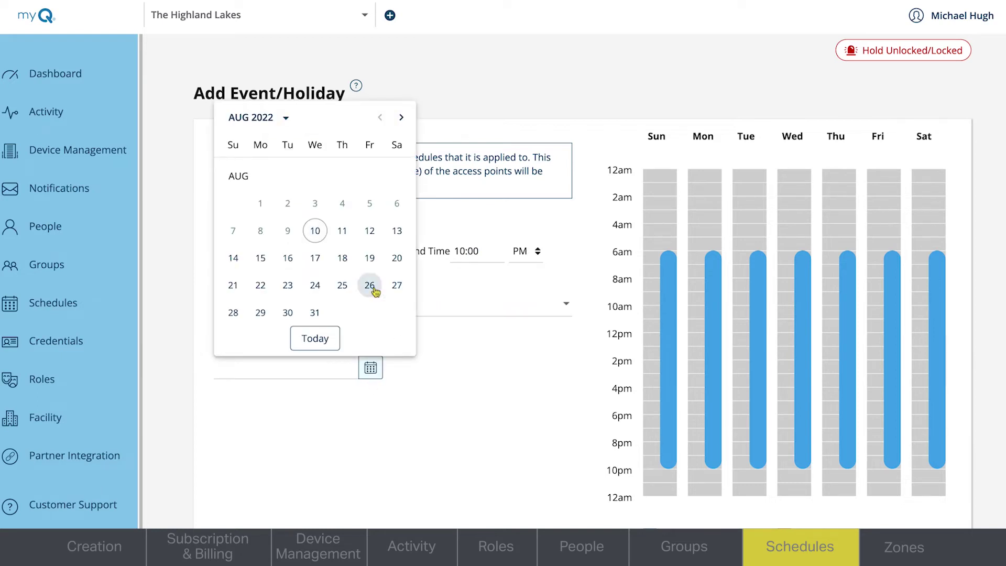
pyautogui.click(370, 286)
pyautogui.scroll(-3, 583, 281)
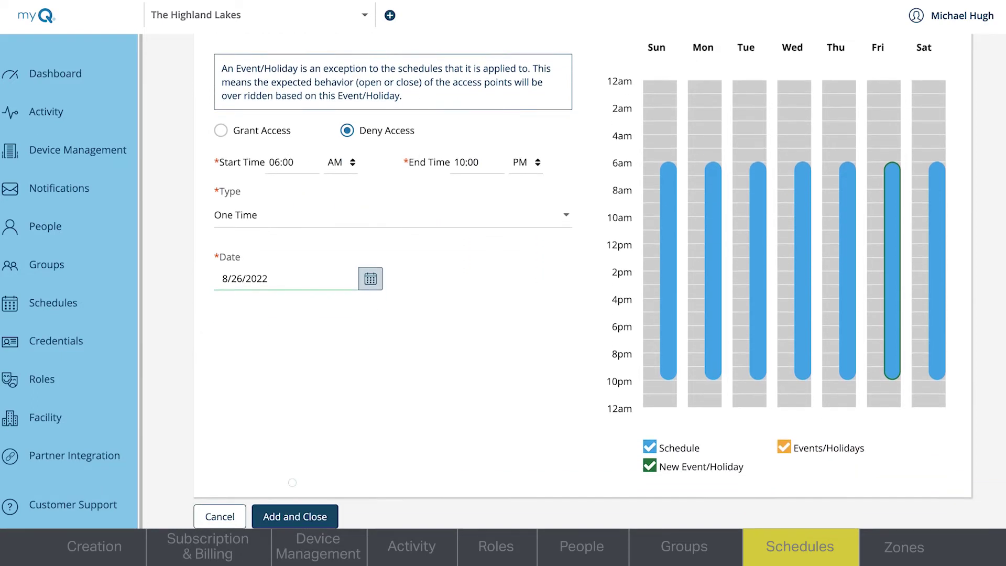
pyautogui.click(312, 484)
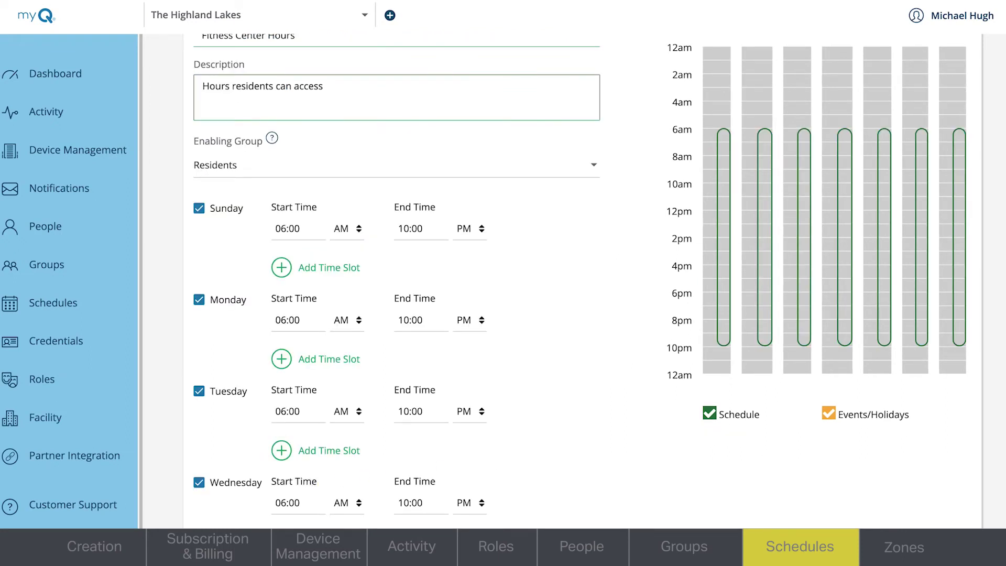
# Save the Fitness Center Hours schedule with its 8/26/2022 holiday exception.
pyautogui.scroll(-9, 580, 275)
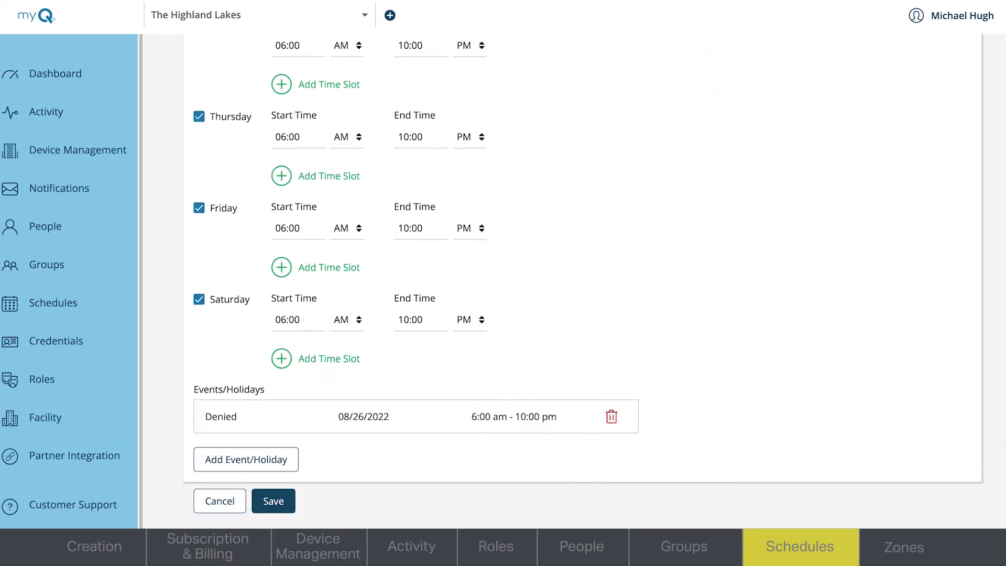
pyautogui.click(271, 501)
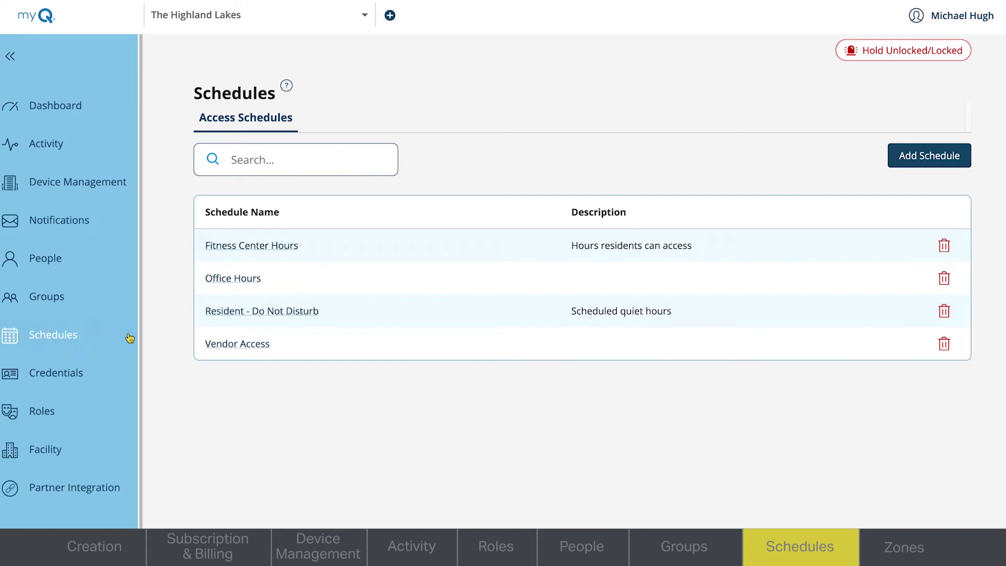
# In the Residents group, set Main Zone's schedule to Fitness Center Hours.
pyautogui.click(68, 298)
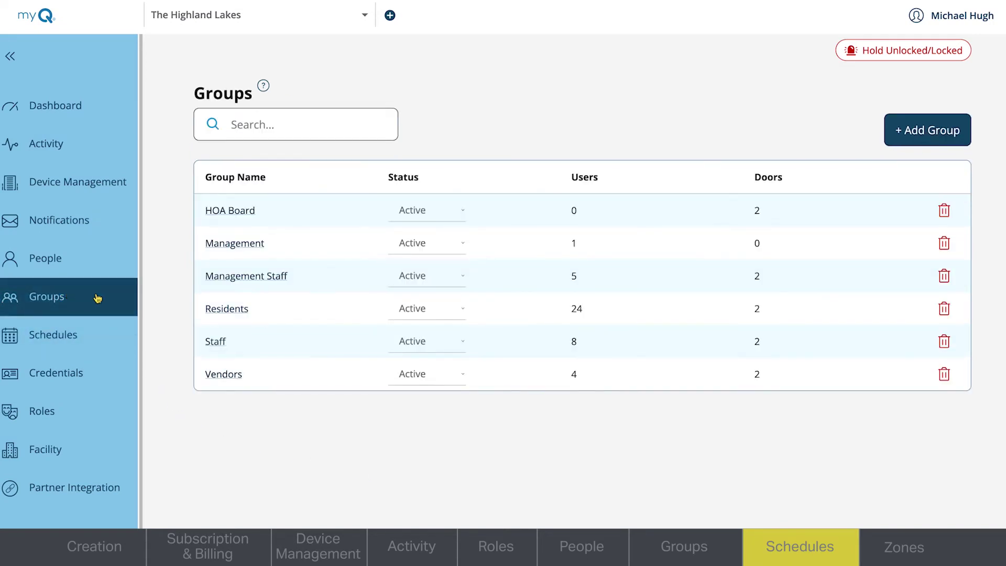
pyautogui.click(240, 314)
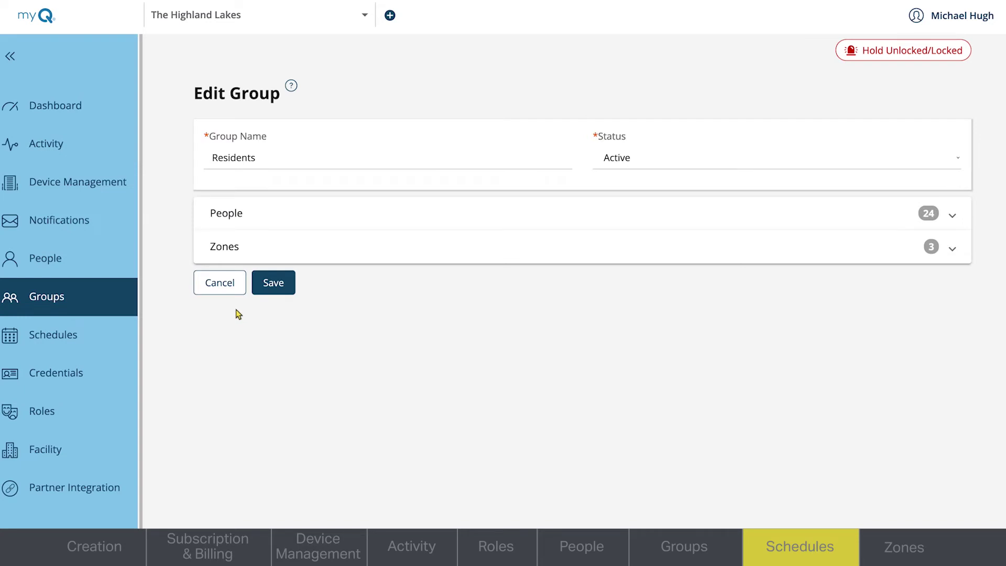
pyautogui.click(225, 253)
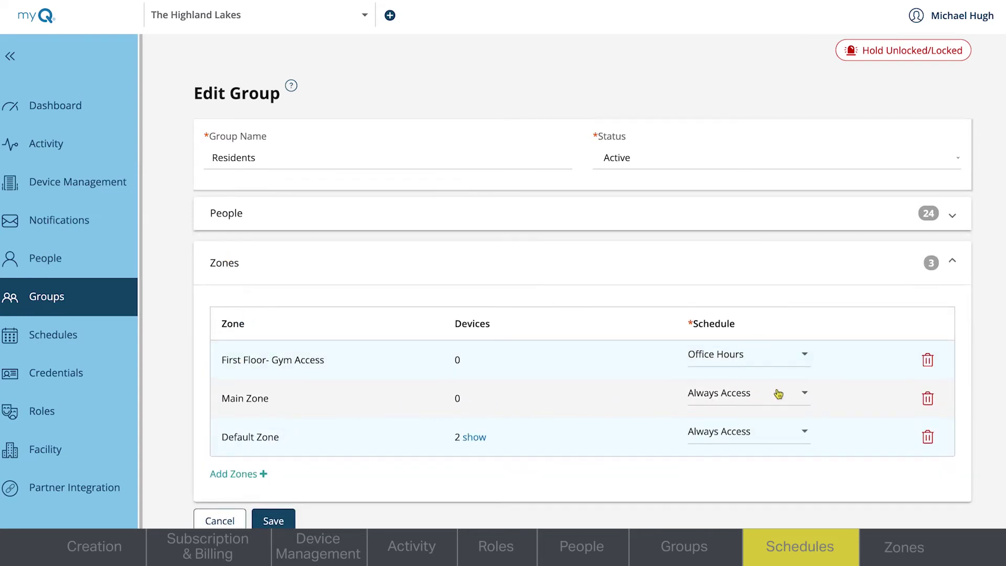
pyautogui.click(812, 398)
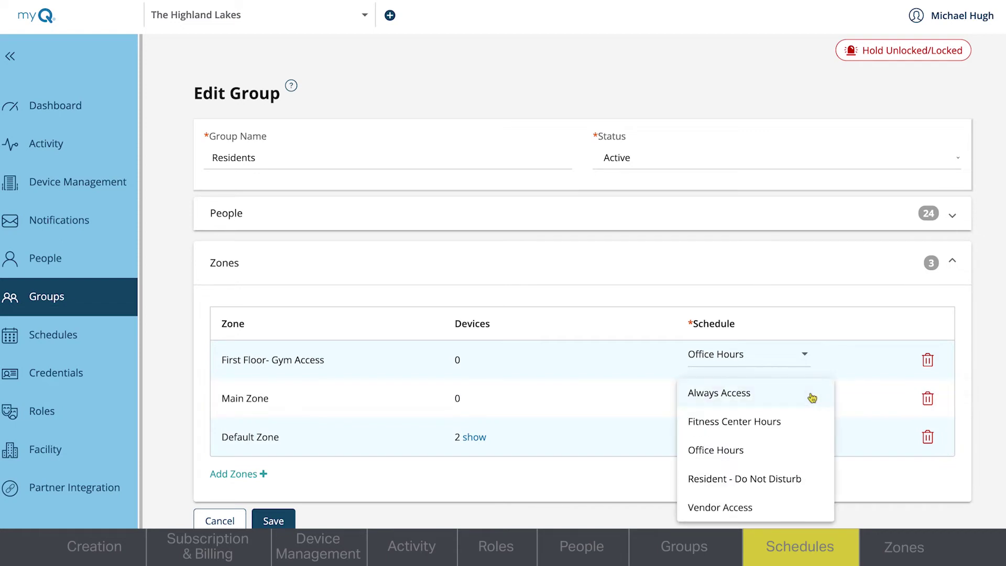
pyautogui.click(801, 428)
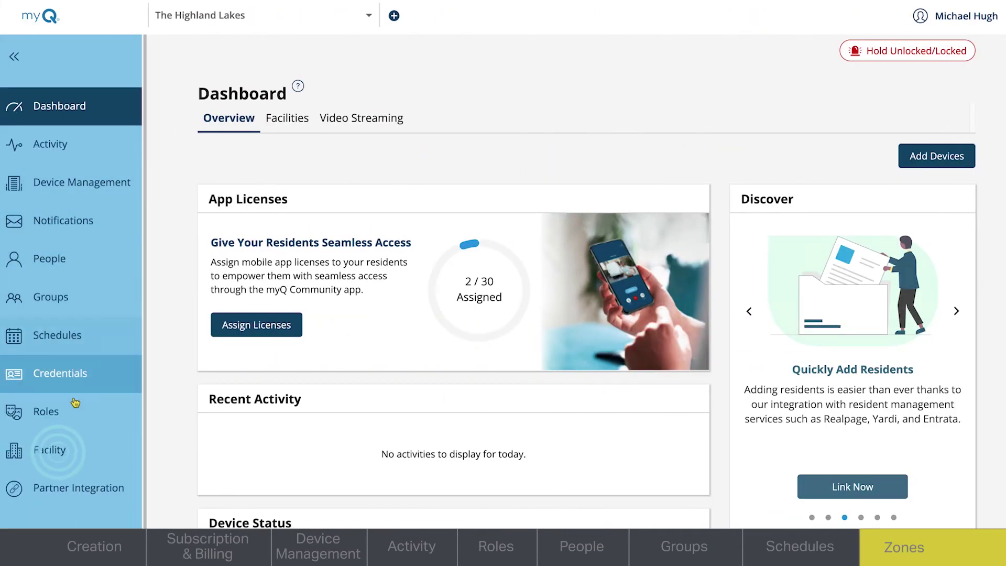
# Open the Facility Zones tab and start adding a new zone.
pyautogui.click(77, 452)
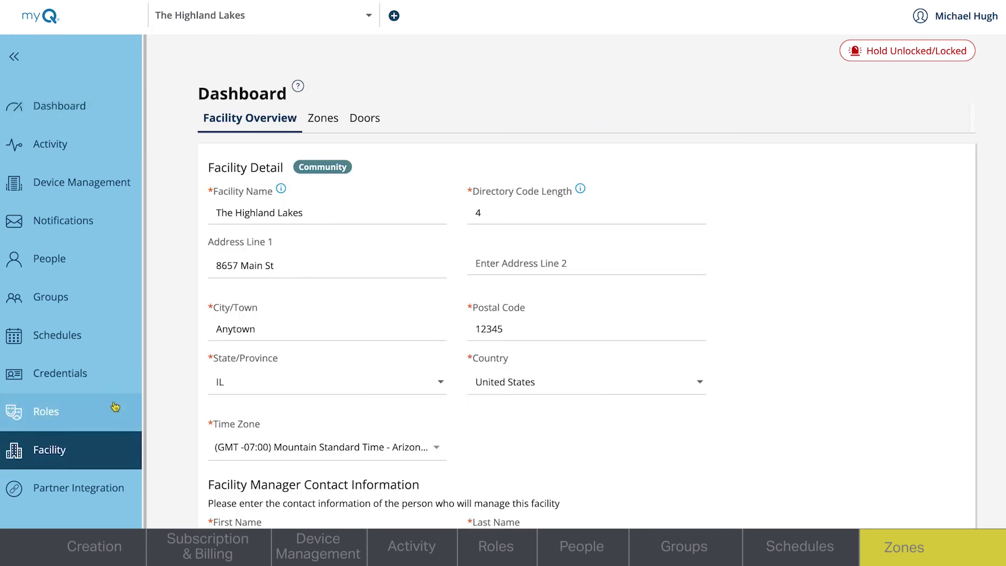
pyautogui.moveTo(331, 125)
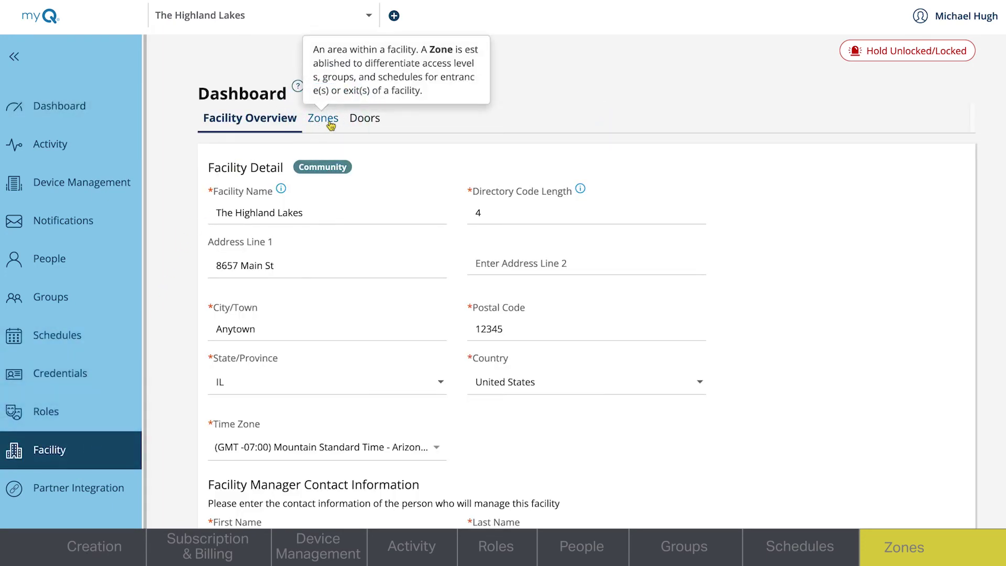
pyautogui.click(331, 125)
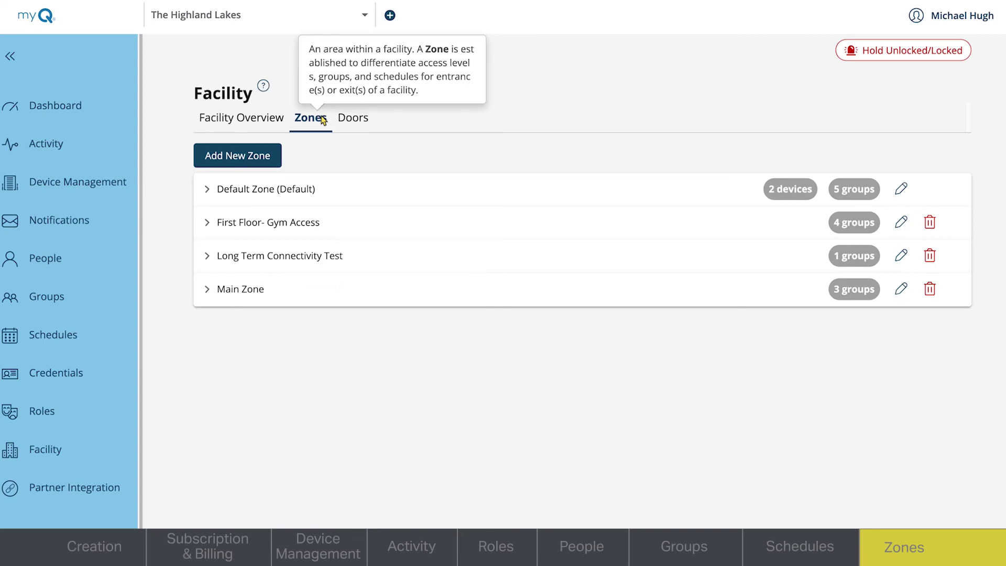
pyautogui.click(236, 156)
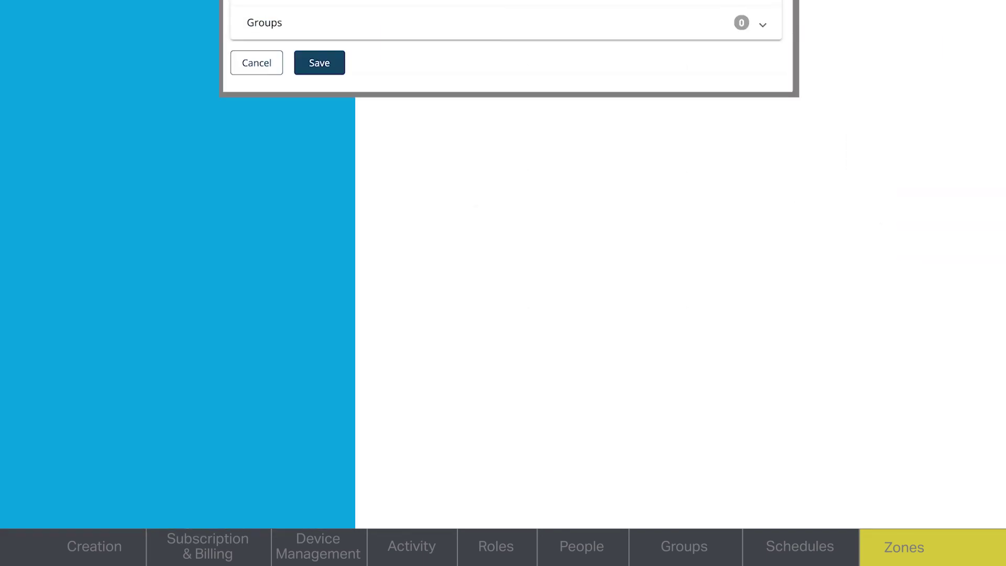
# Name the new zone Fitness Center and add Door 1 as its device.
pyautogui.click(247, 257)
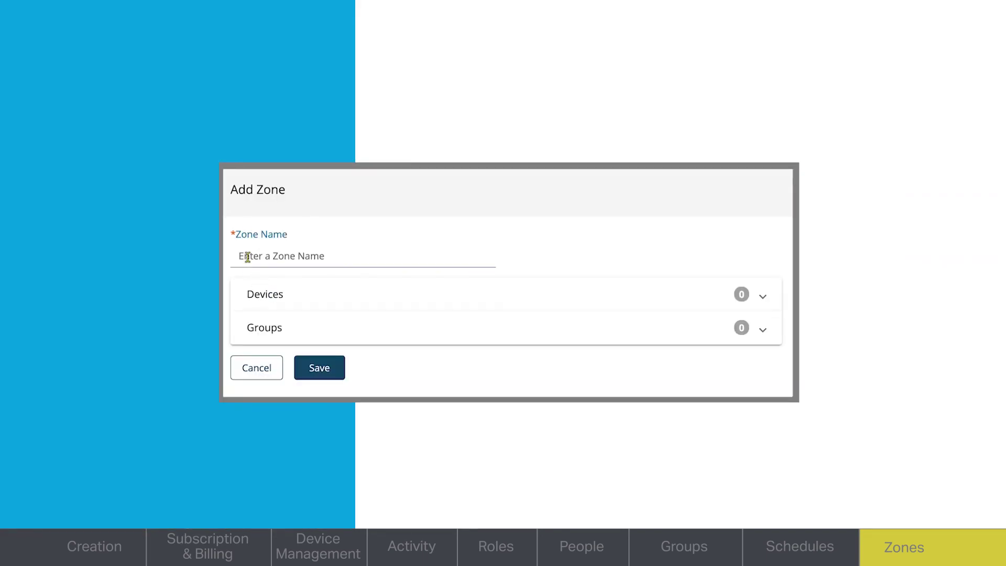
pyautogui.write('Fitness Center')
pyautogui.click(764, 299)
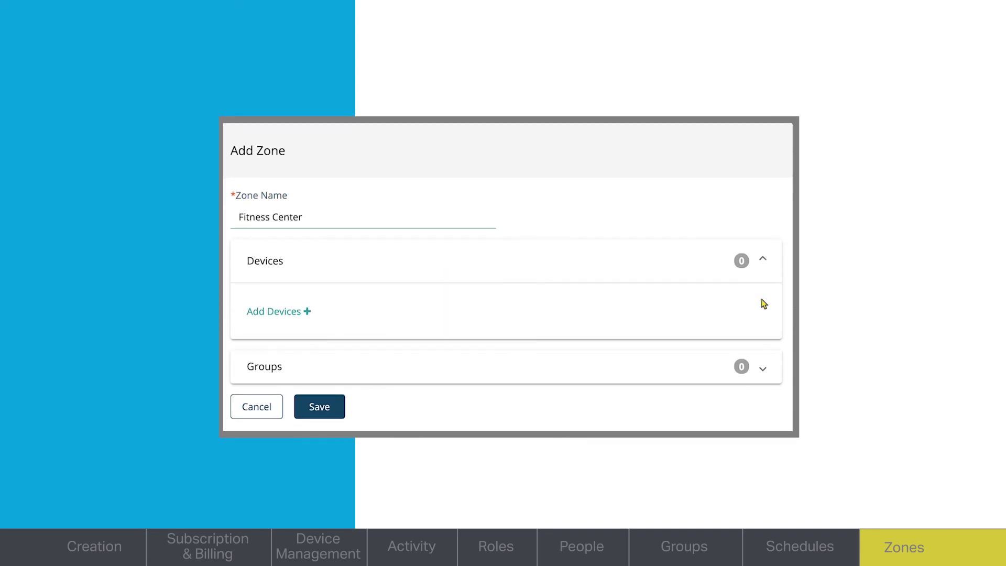
pyautogui.click(282, 317)
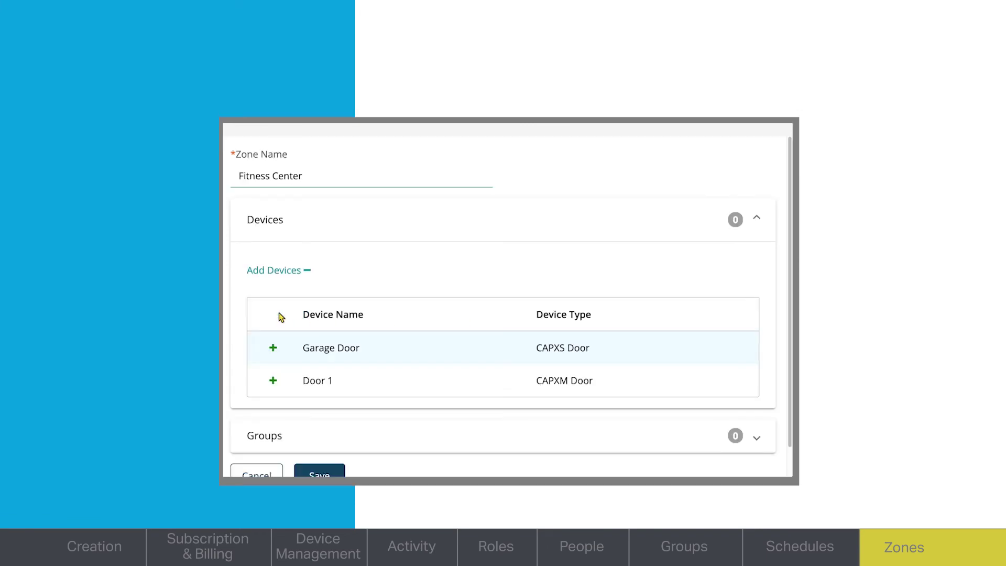
pyautogui.click(274, 382)
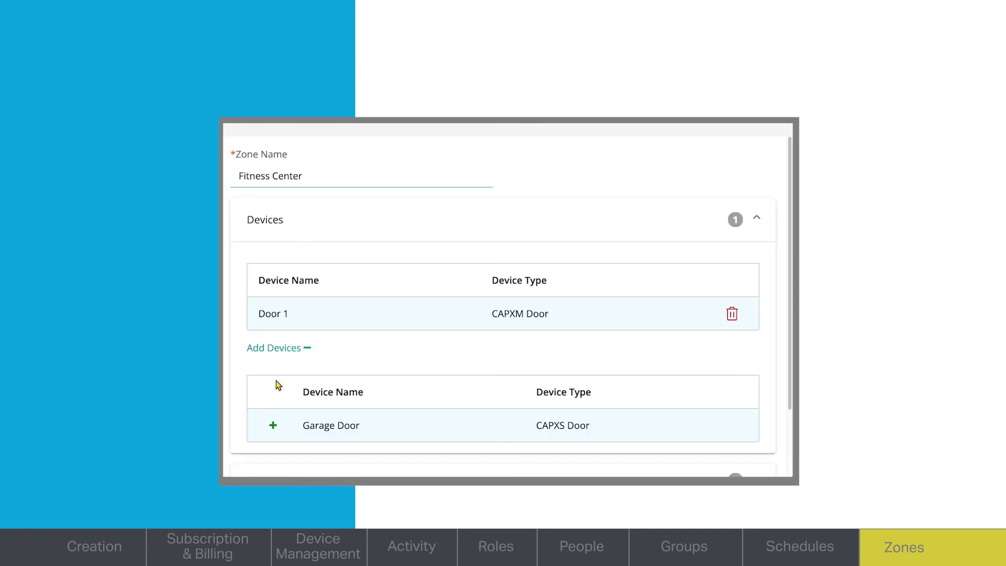
pyautogui.click(288, 351)
# Add Residents to the Fitness Center zone on the Fitness Center Hours schedule and save the zone.
pyautogui.click(272, 409)
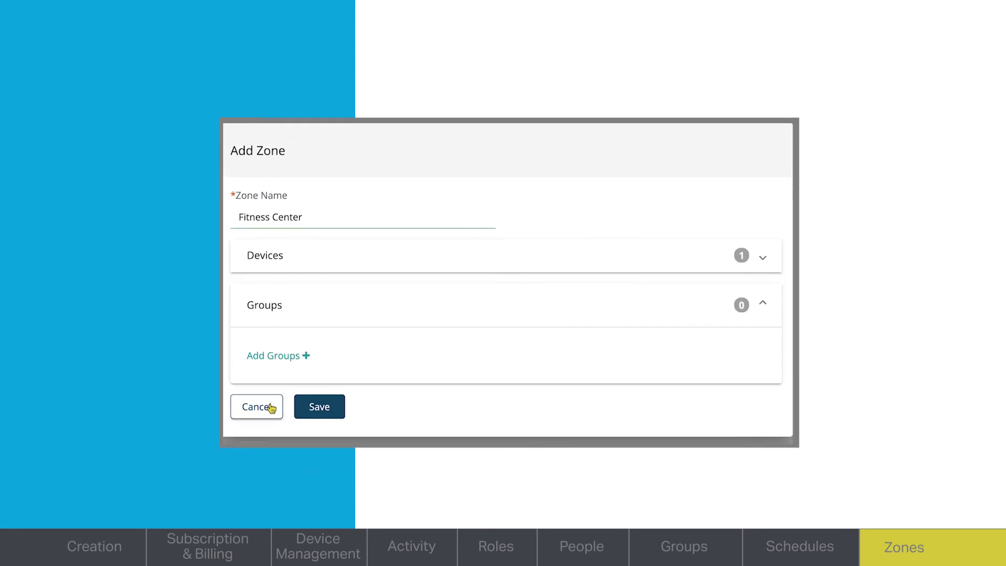
pyautogui.click(281, 355)
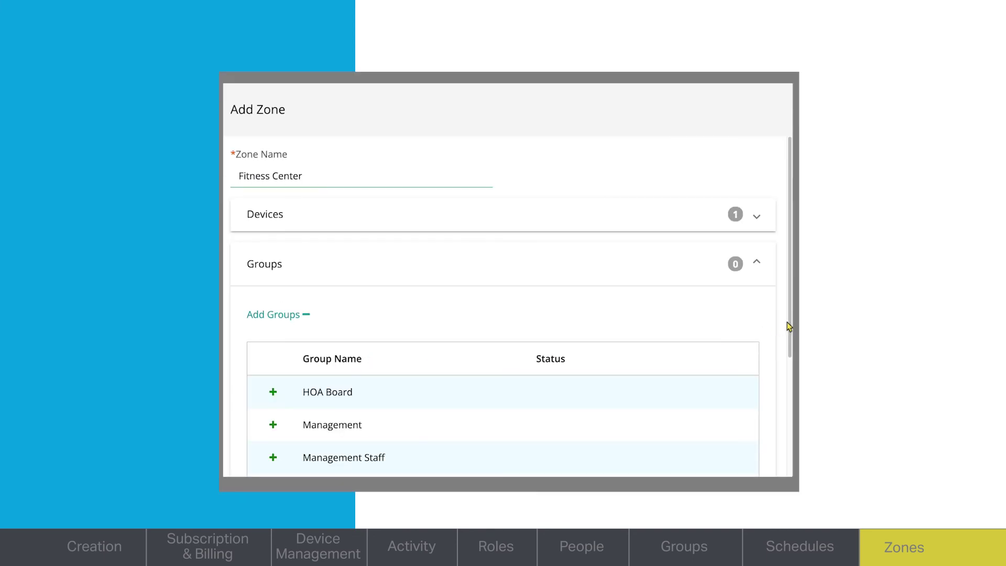
pyautogui.moveTo(789, 326); pyautogui.dragTo(764, 426)
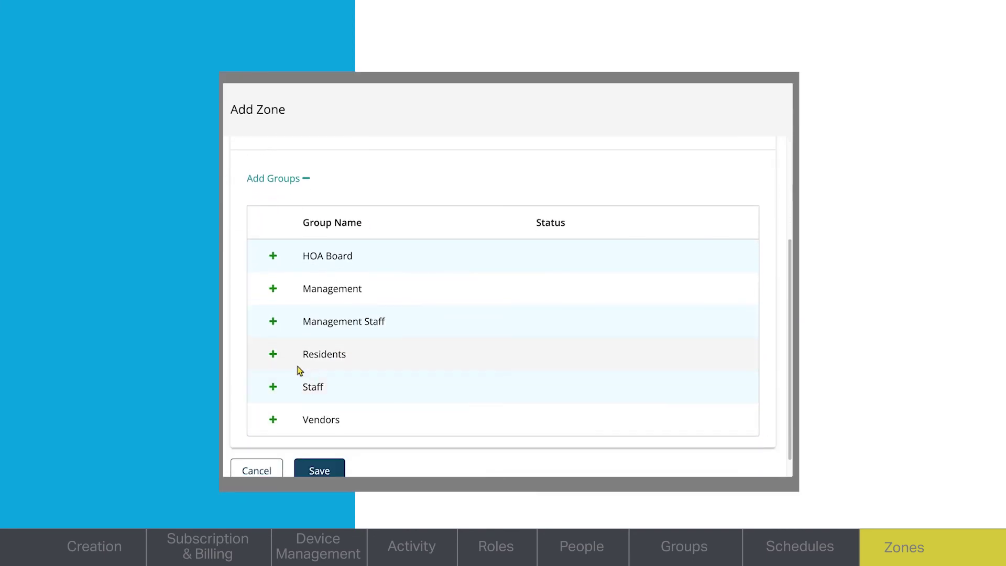
pyautogui.click(273, 354)
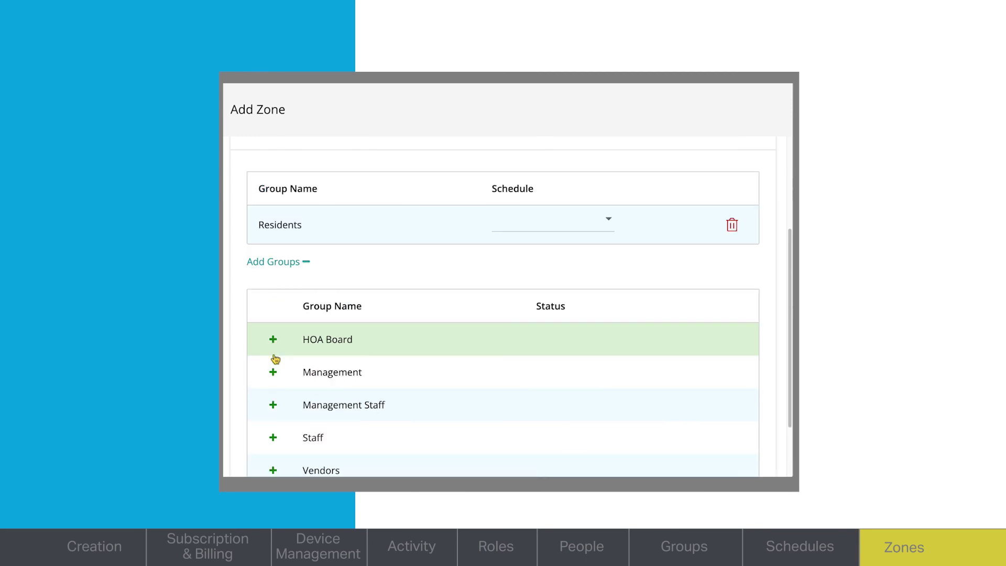
pyautogui.click(614, 224)
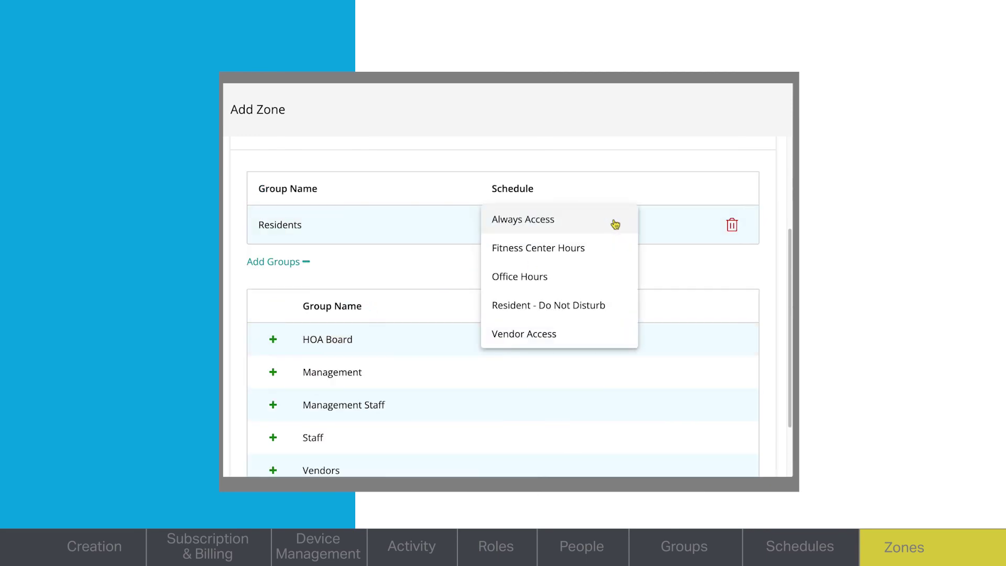
pyautogui.click(548, 254)
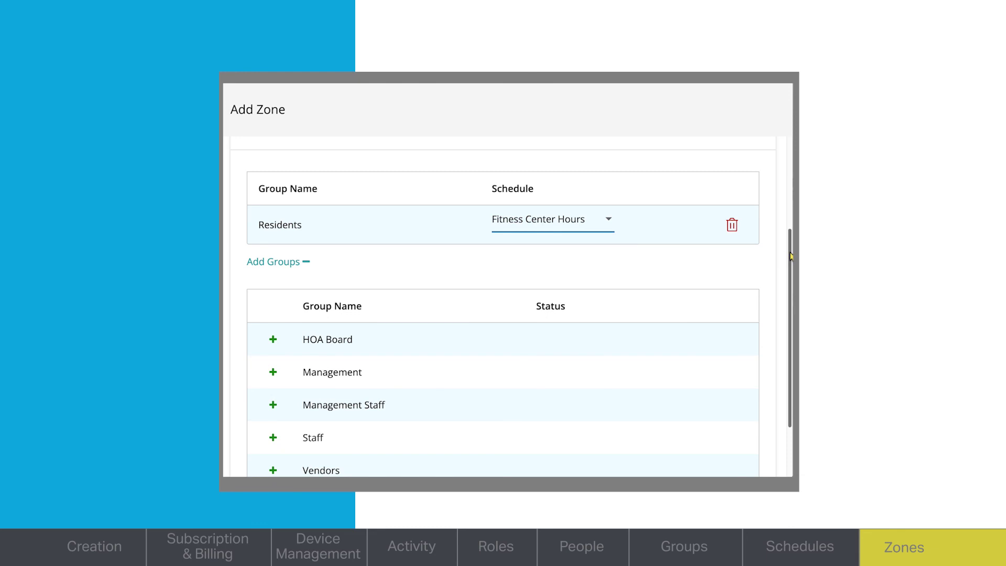
pyautogui.moveTo(791, 255); pyautogui.dragTo(793, 314)
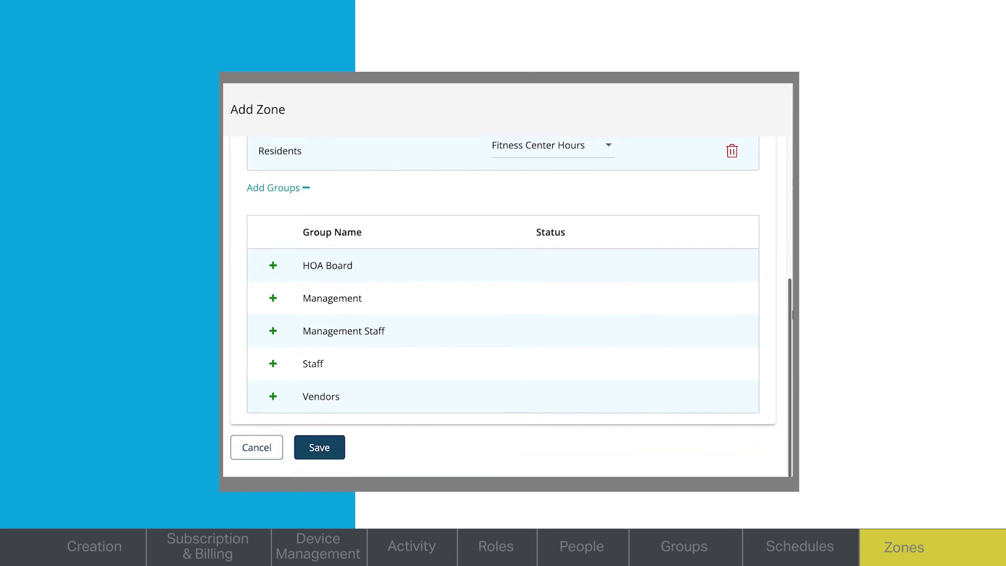
pyautogui.click(339, 452)
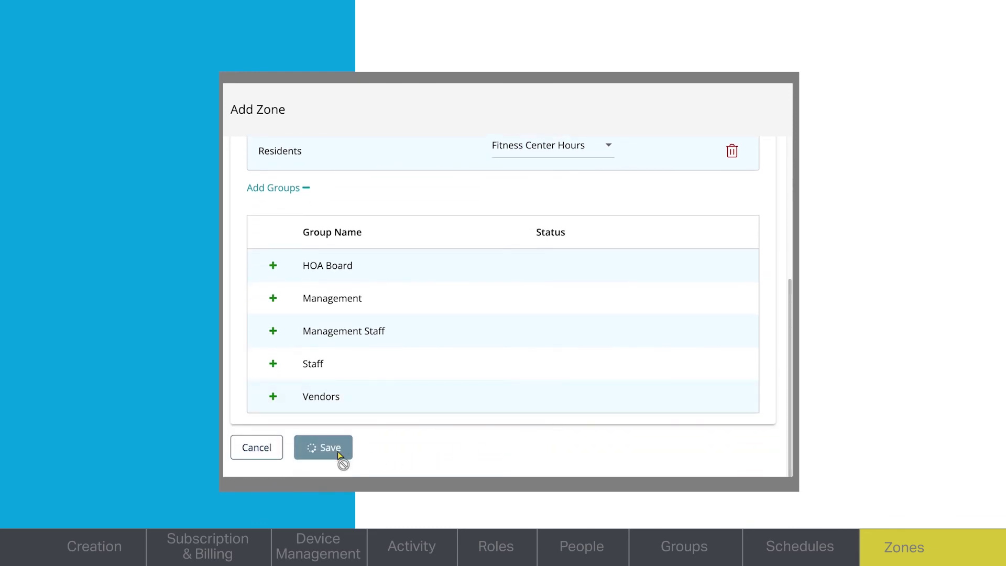